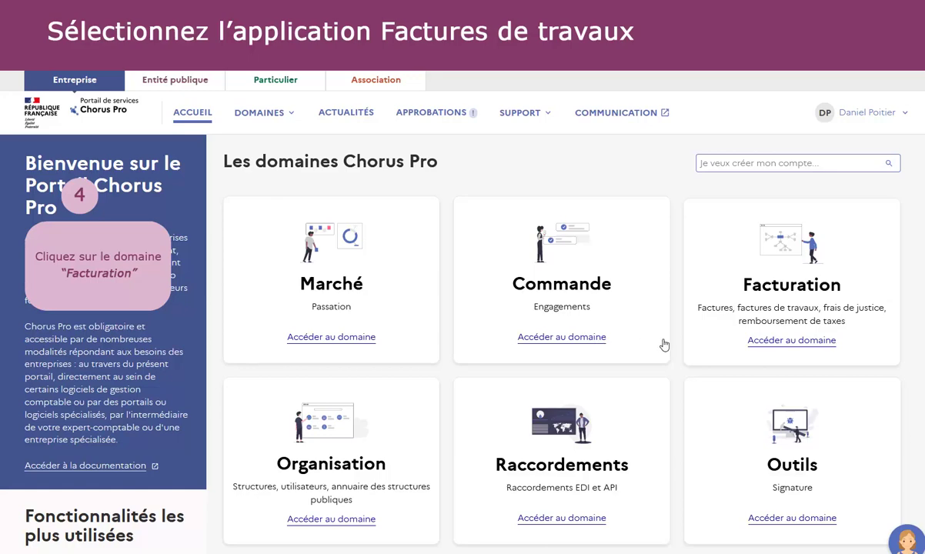
# Step: Open the Factures de travaux application from the Facturation domain and show its Synthèse page
pyautogui.click(784, 343)
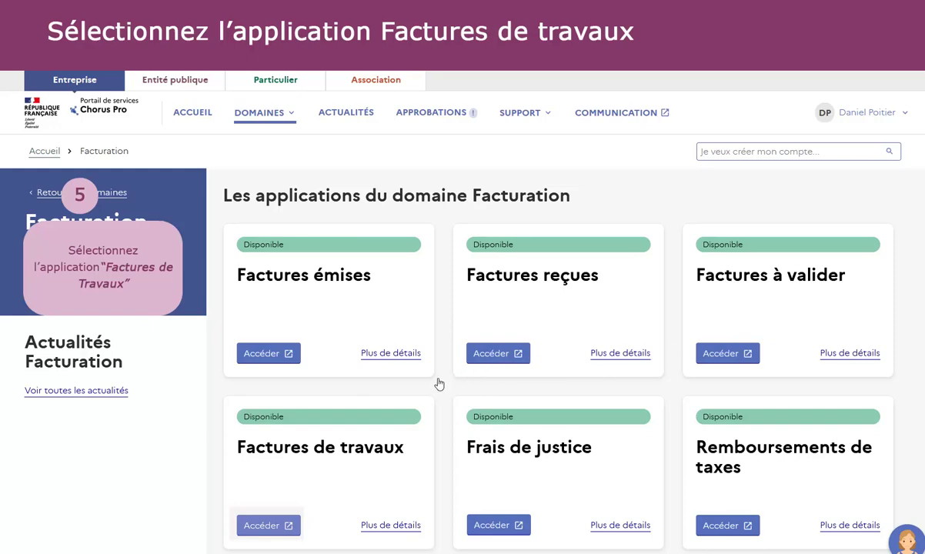
pyautogui.click(263, 526)
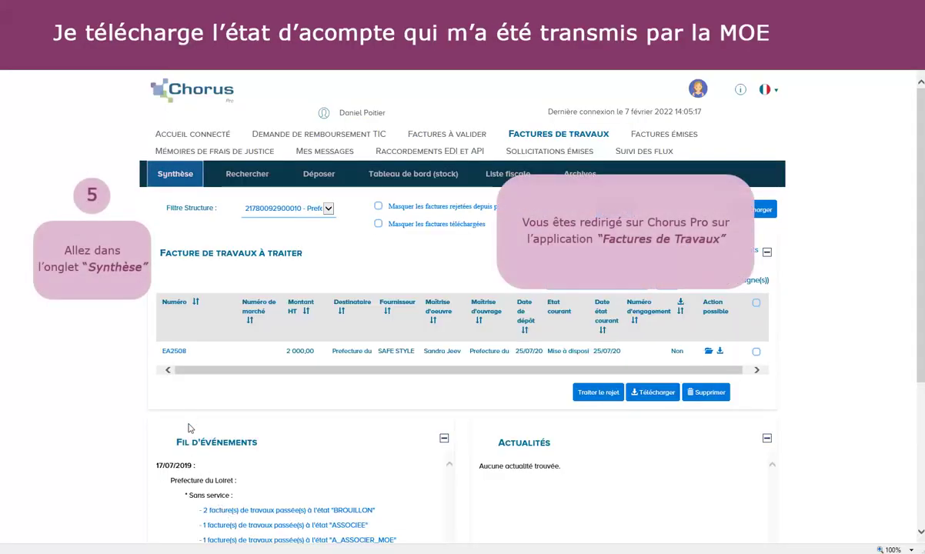
pyautogui.click(171, 175)
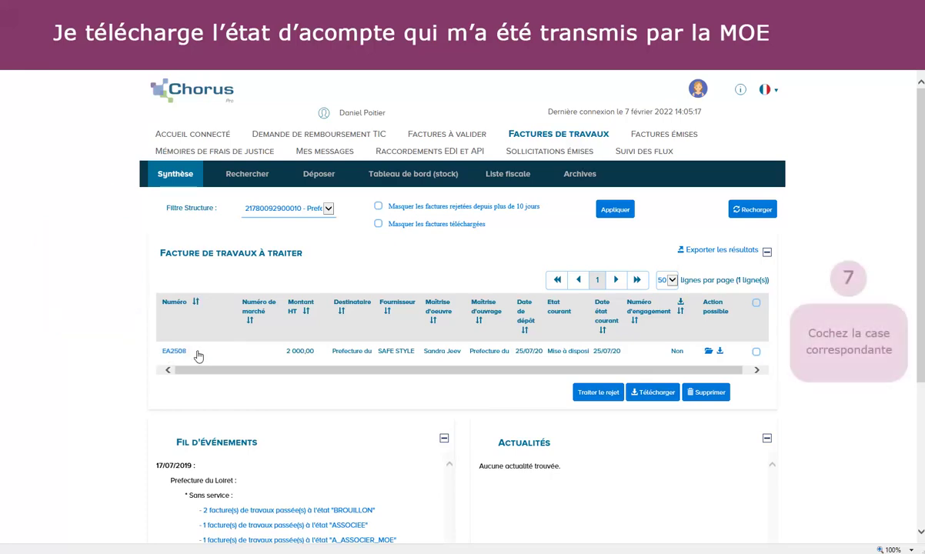
# Step: Download payment statement EA2508 in PDF format without complementary attachments, then save and open the file
pyautogui.click(758, 353)
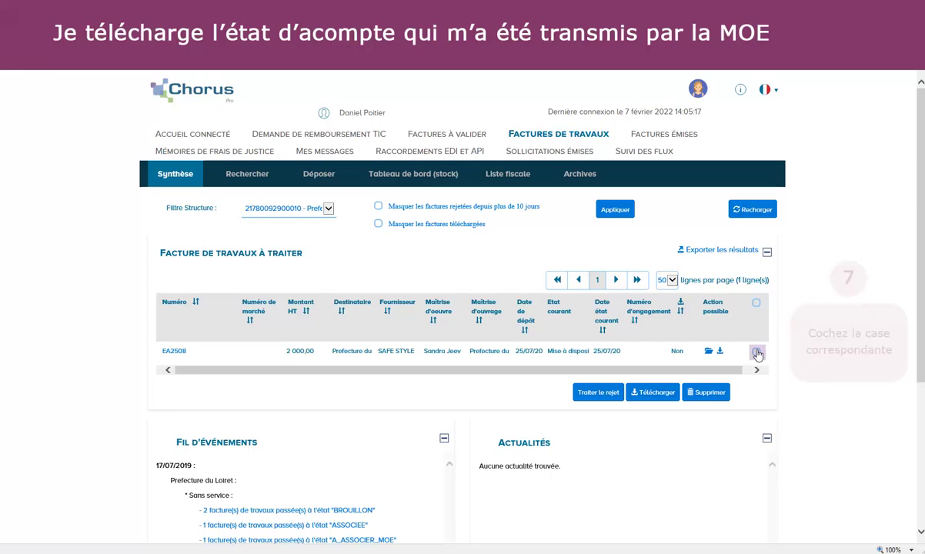
pyautogui.click(653, 393)
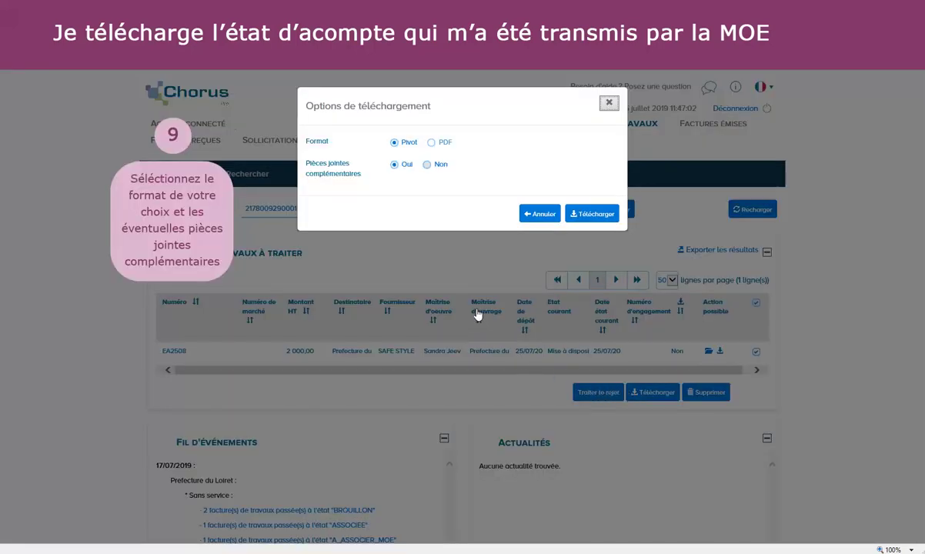
pyautogui.click(434, 144)
pyautogui.click(428, 166)
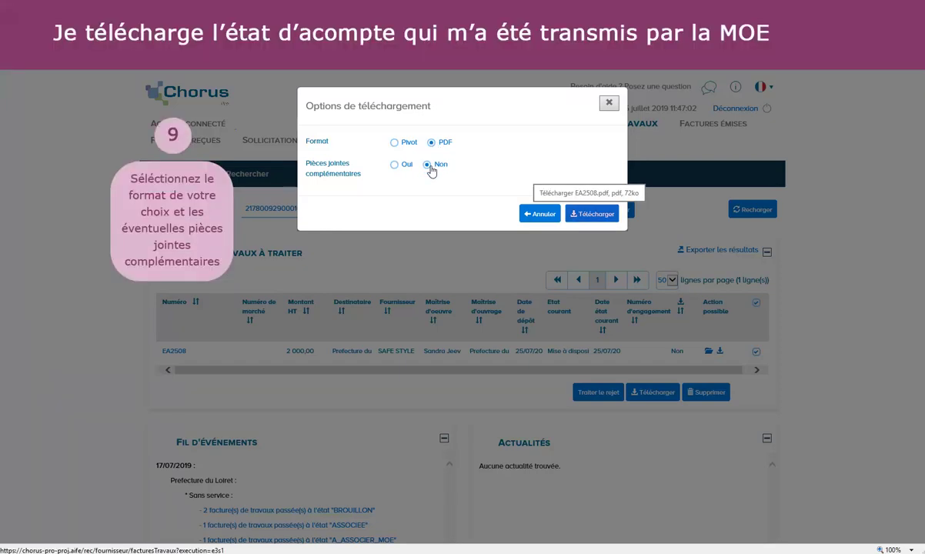
pyautogui.click(589, 214)
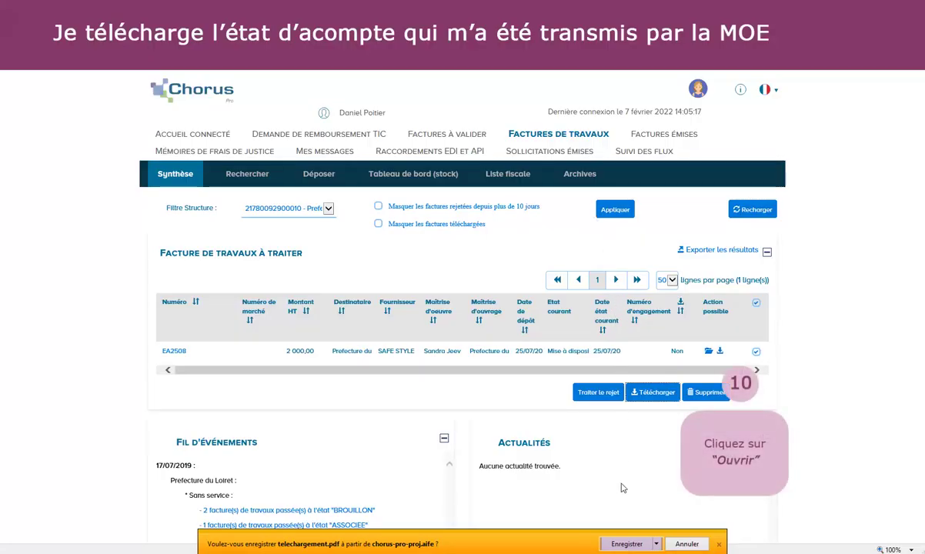
pyautogui.click(624, 545)
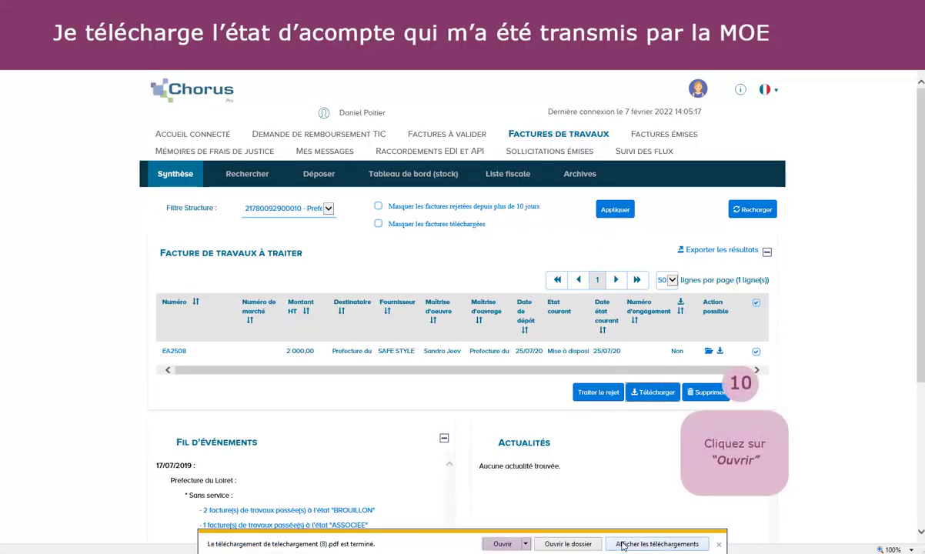
pyautogui.click(502, 544)
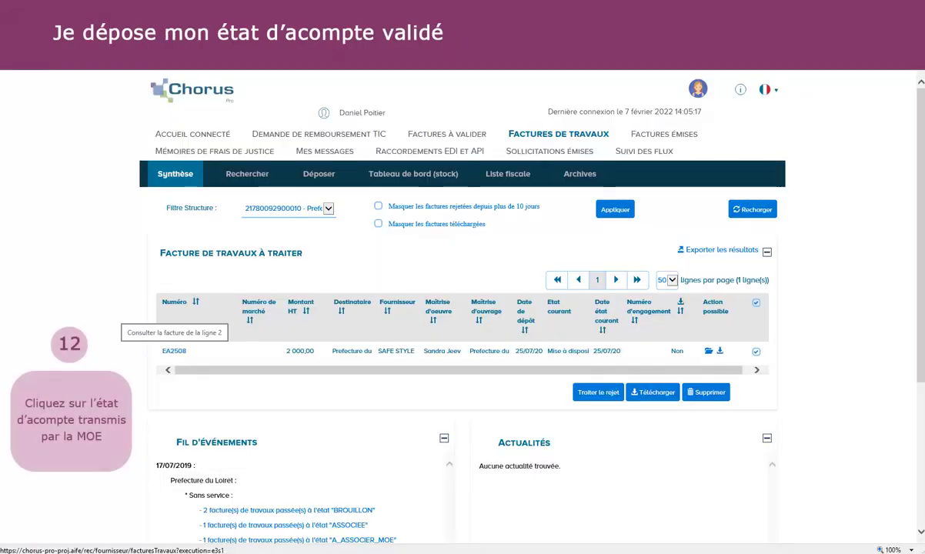
# Step: Open payment statement EA2508 and check its recipient, supplier, billing framework, references, total amounts and attachments
pyautogui.click(175, 354)
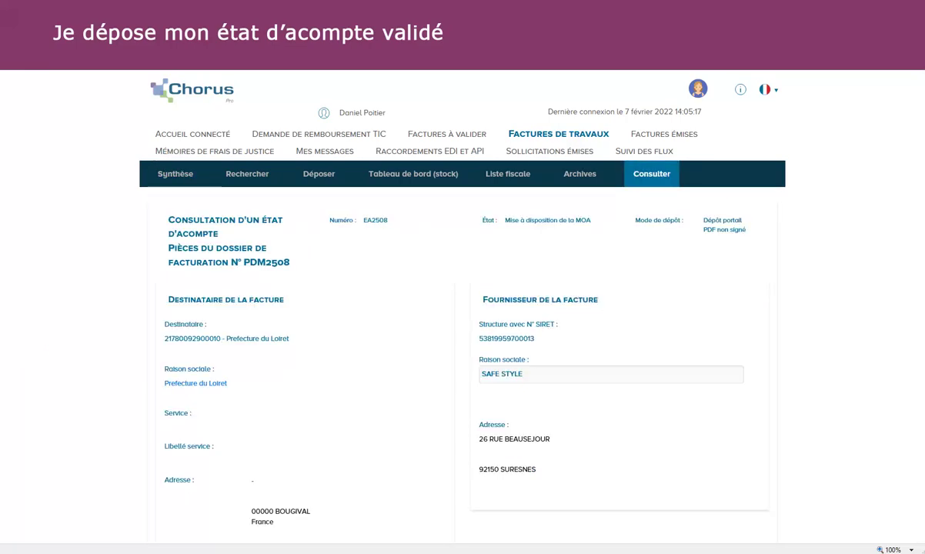
pyautogui.scroll(-3, 405, 342)
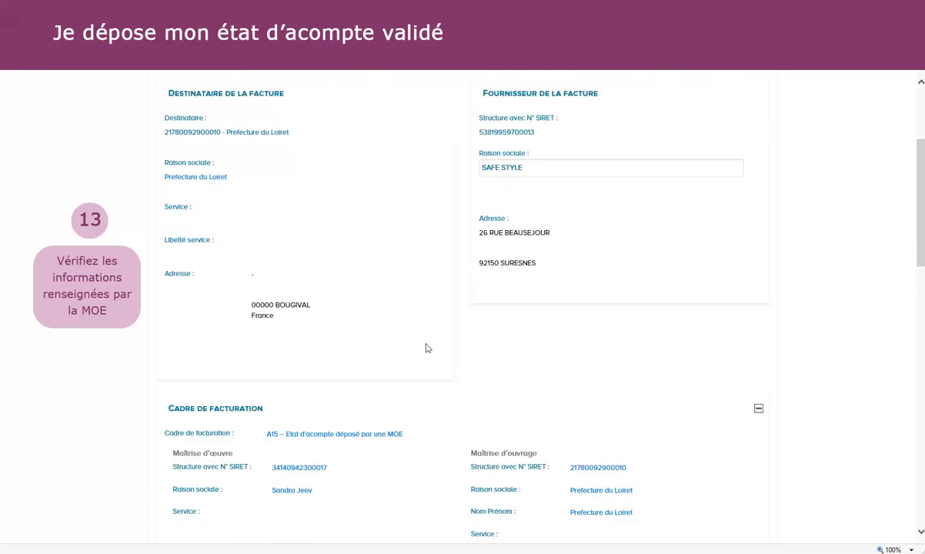
pyautogui.scroll(-4, 426, 348)
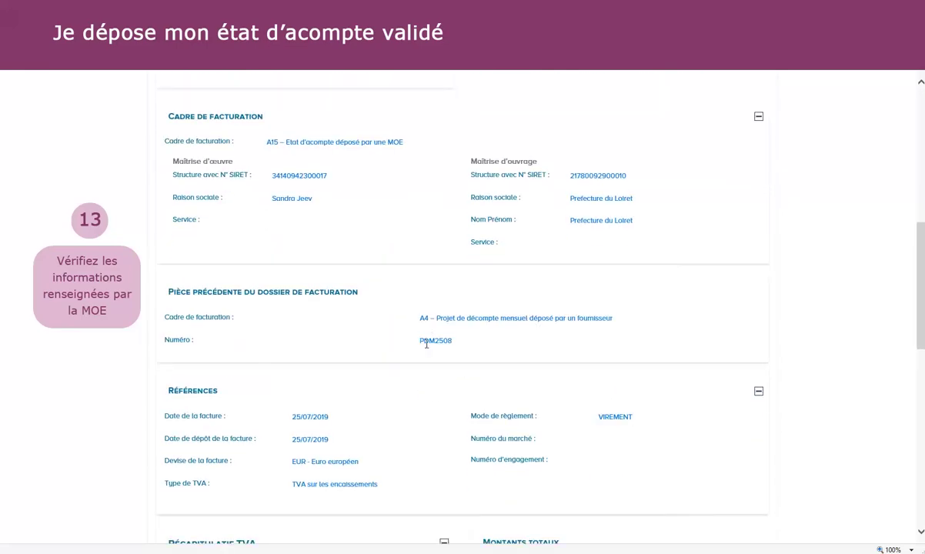
pyautogui.scroll(-3, 426, 344)
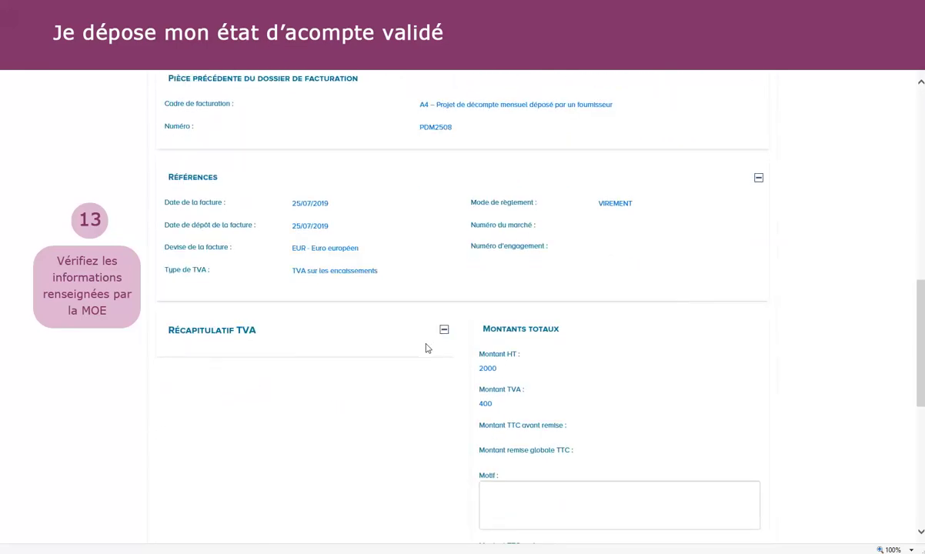
pyautogui.scroll(-2, 427, 348)
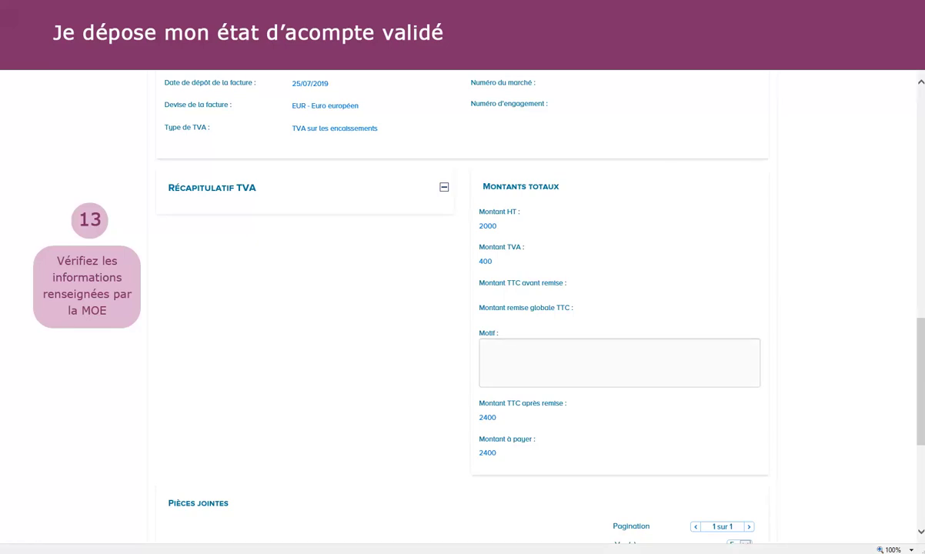
pyautogui.scroll(-4, 461, 308)
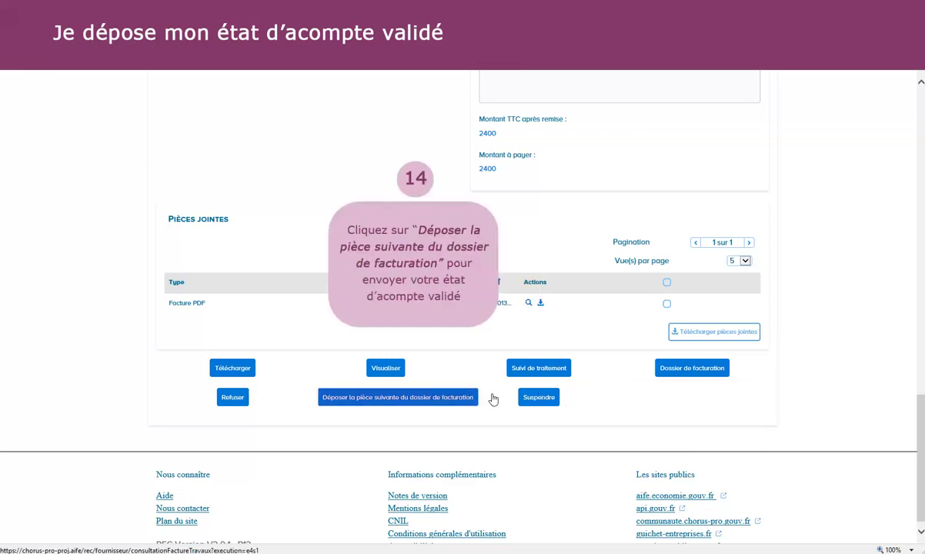
# Step: Start depositing the next document of the billing file and import "Etat d'Acompte Validé.pdf" as its file
pyautogui.click(401, 398)
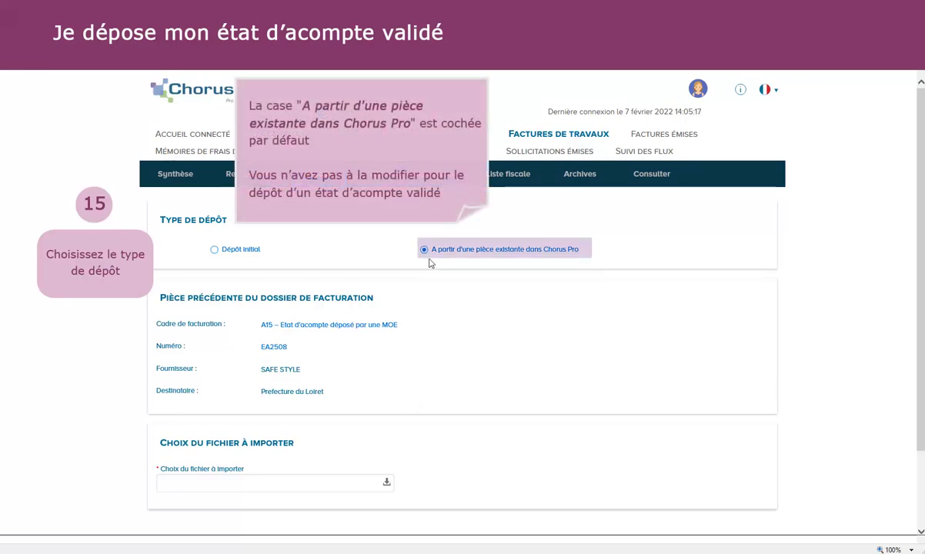
pyautogui.scroll(-2, 429, 264)
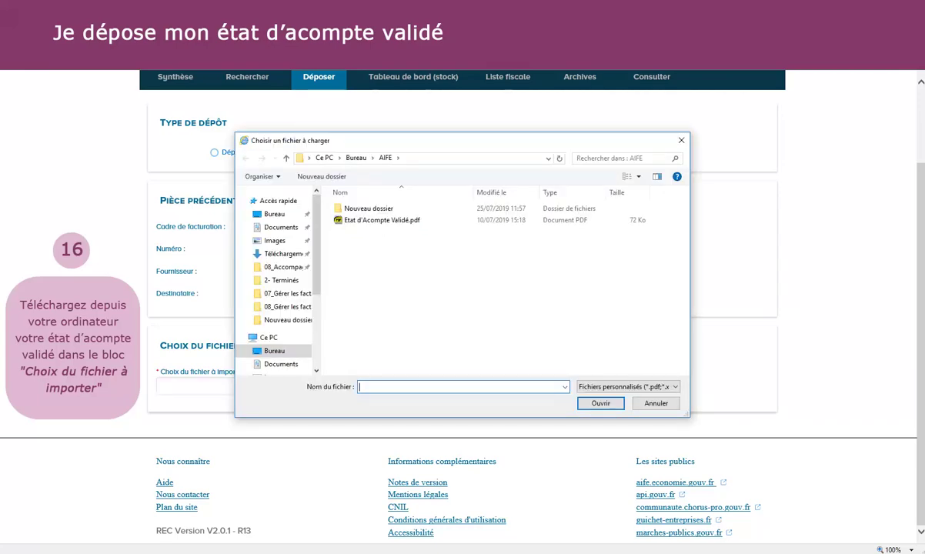
pyautogui.click(374, 223)
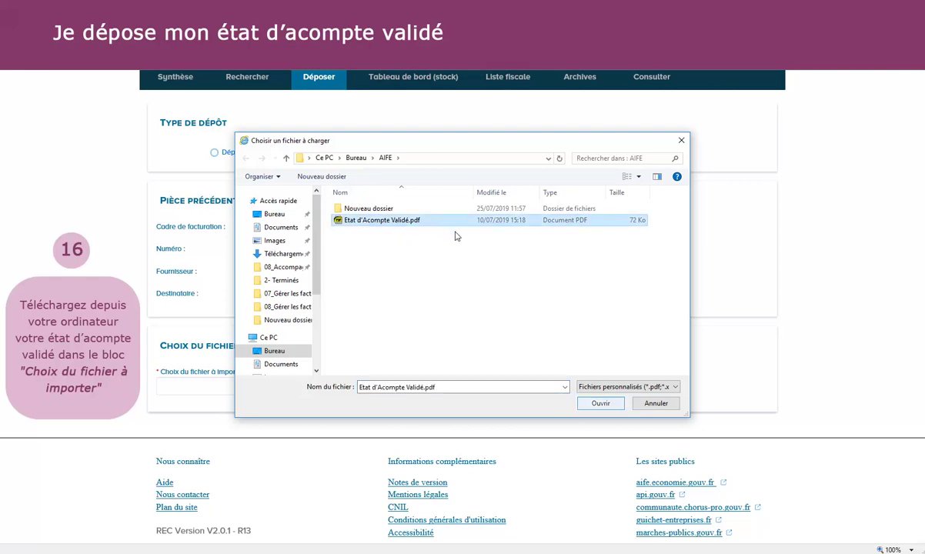
pyautogui.click(601, 403)
# Step: Set the billing framework to "A19 – Etat d'acompte validé déposé par une MOA" and continue to the deposit form
pyautogui.scroll(-2, 473, 352)
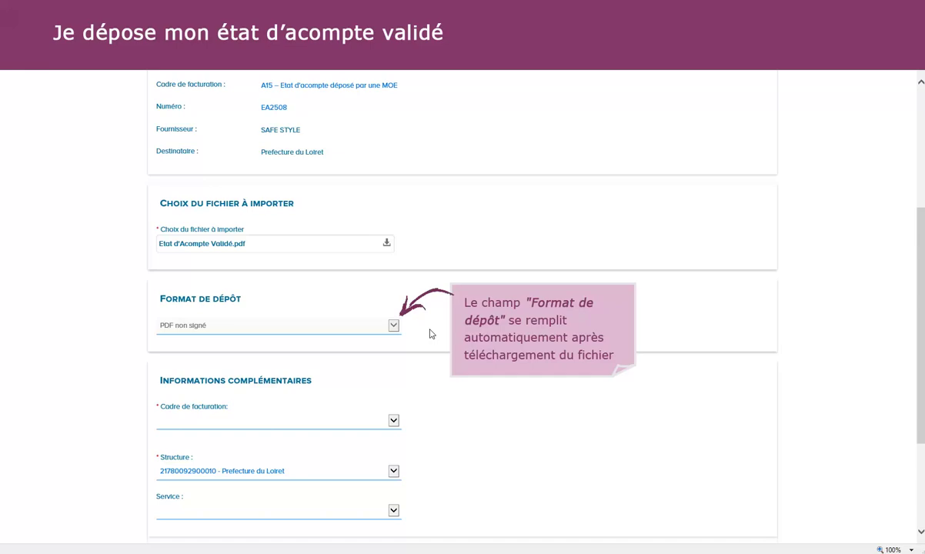
pyautogui.scroll(-2, 431, 334)
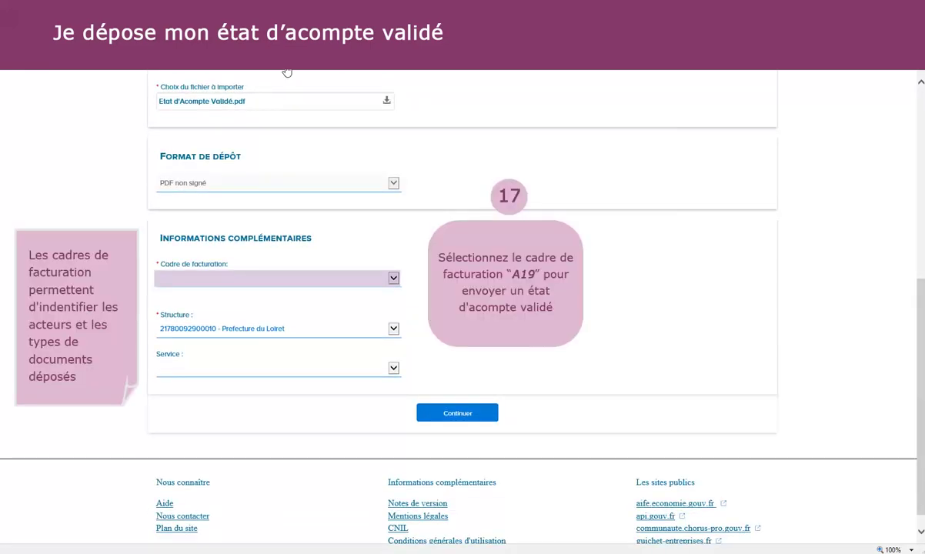
pyautogui.click(392, 281)
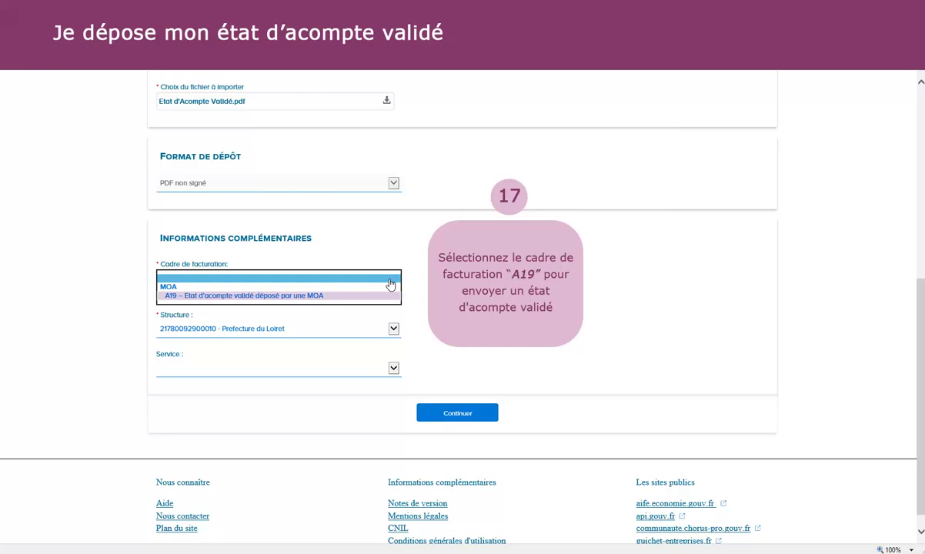
pyautogui.click(345, 296)
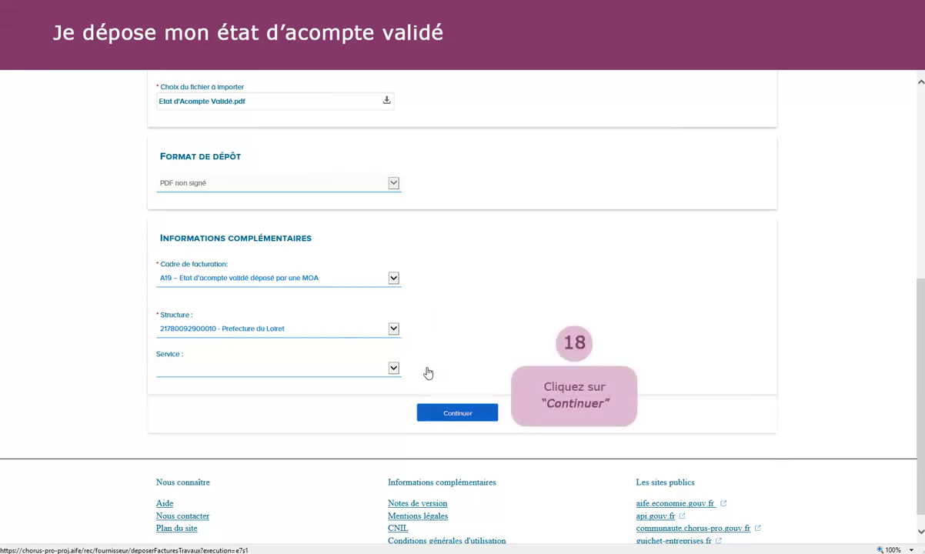
pyautogui.click(458, 413)
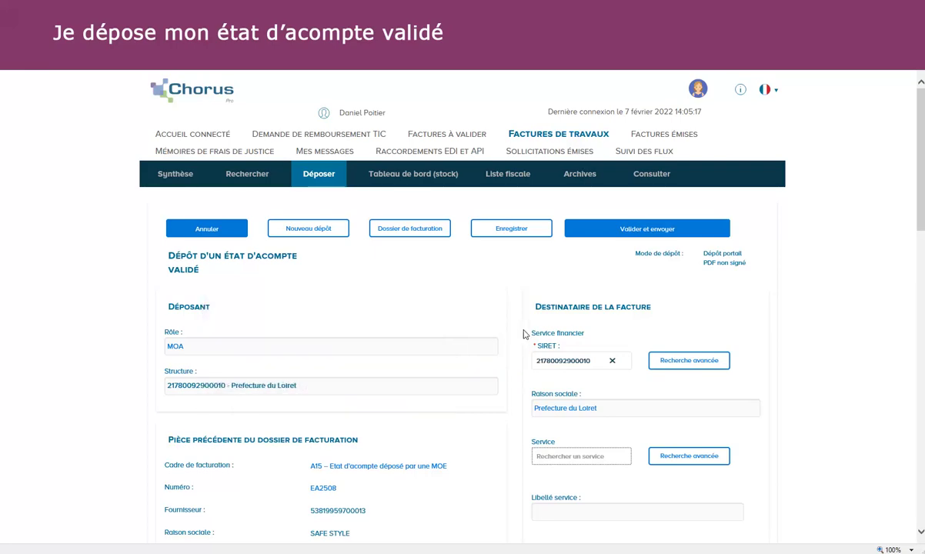
# Step: Set the invoice recipient's service to Serv_Fin
pyautogui.click(559, 456)
pyautogui.scroll(-2, 558, 456)
pyautogui.write('Se')
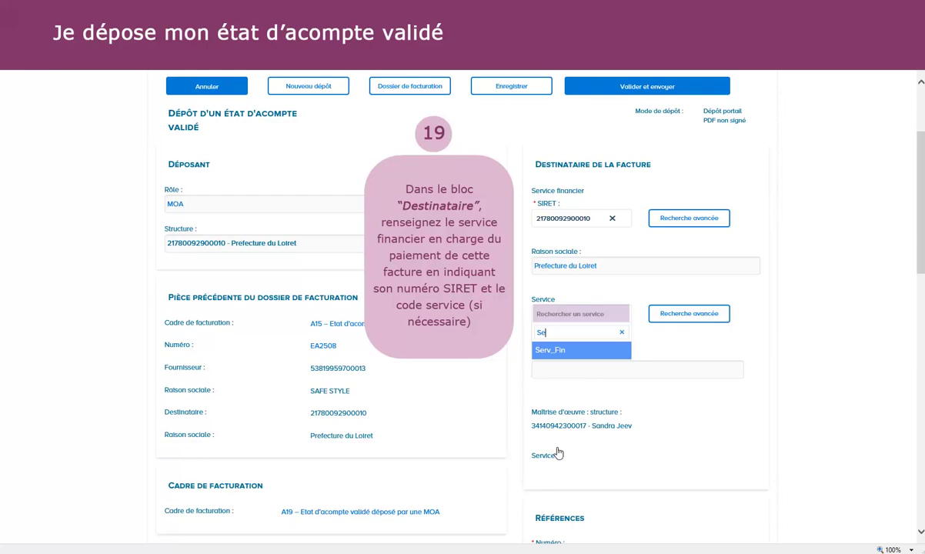
pyautogui.click(576, 353)
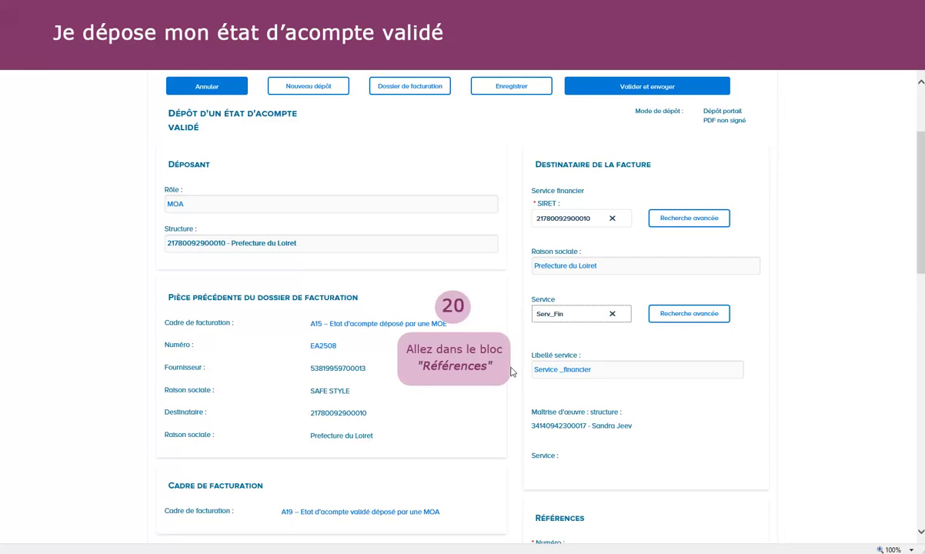
# Step: In the references, enter EAV2508 as the validated statement's number and 25/07/2019 as its date
pyautogui.scroll(-2, 512, 372)
pyautogui.scroll(-6, 512, 372)
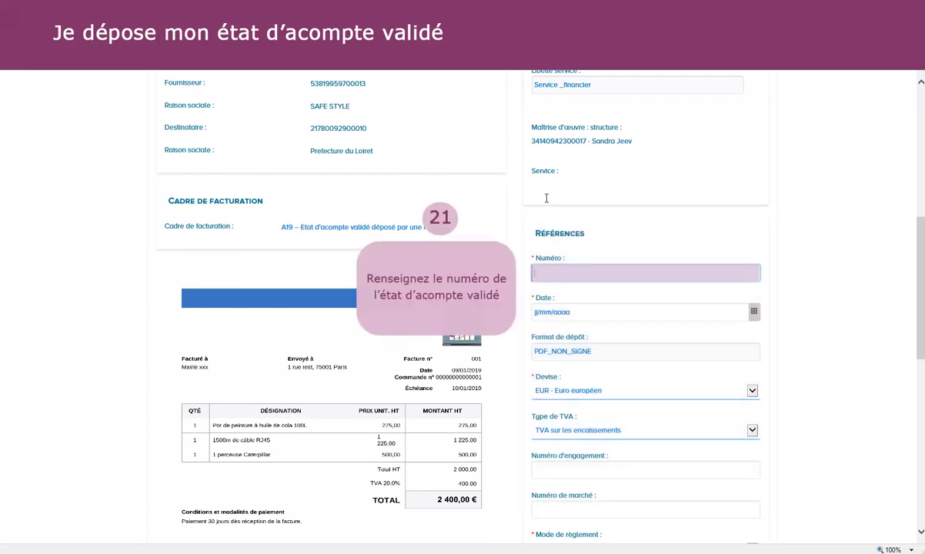
pyautogui.click(560, 273)
pyautogui.write('EAV2508')
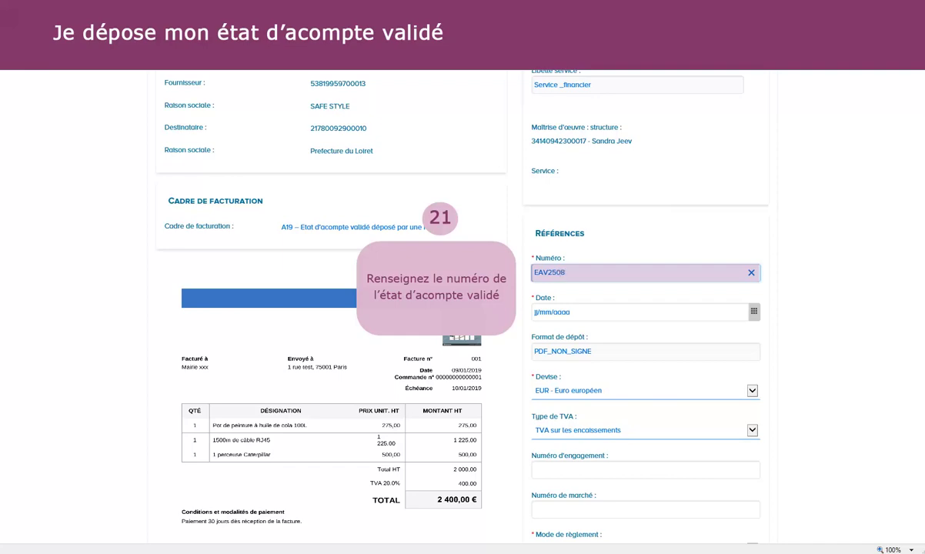
pyautogui.press('Tab')
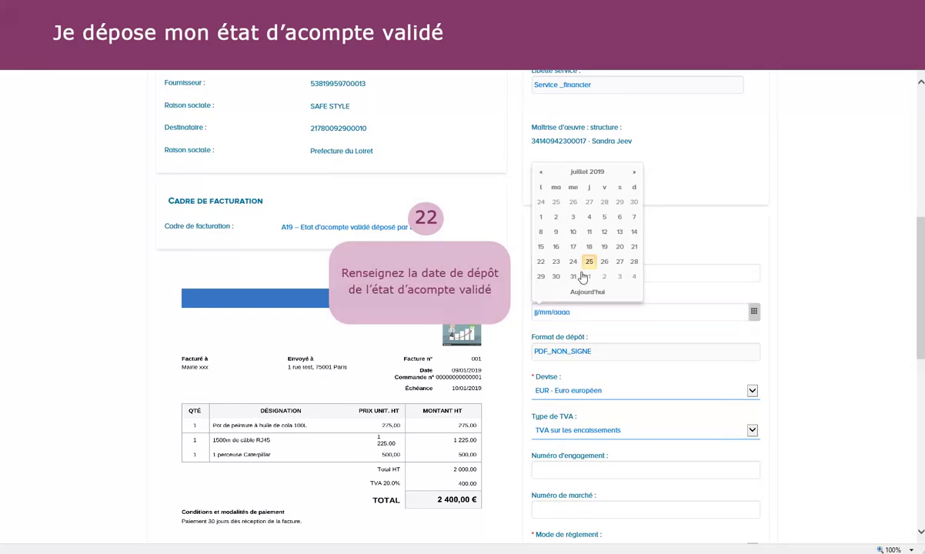
pyautogui.click(589, 266)
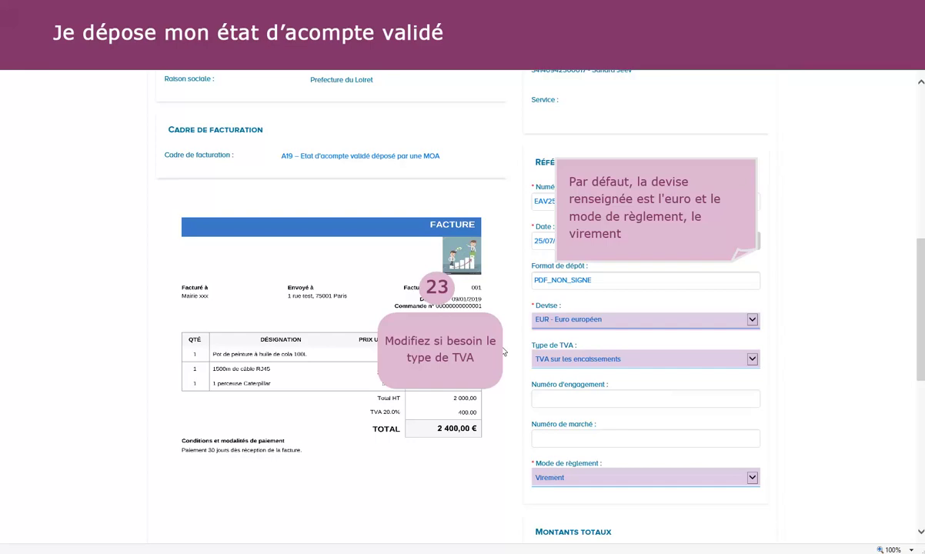
# Step: Open the attachment management of the deposit form and choose Pièce-jointe.pdf as the file to attach
pyautogui.scroll(-1, 504, 352)
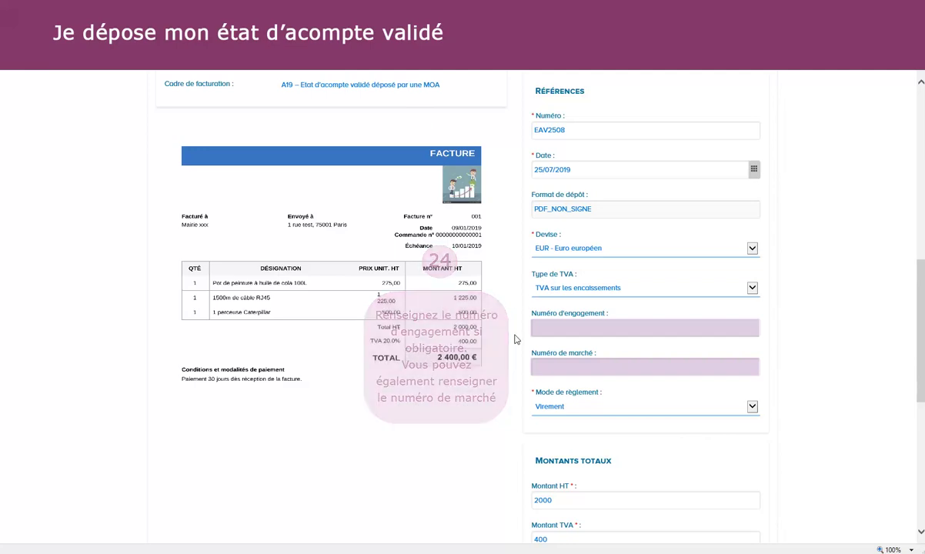
pyautogui.scroll(-1, 515, 340)
pyautogui.scroll(-2, 516, 339)
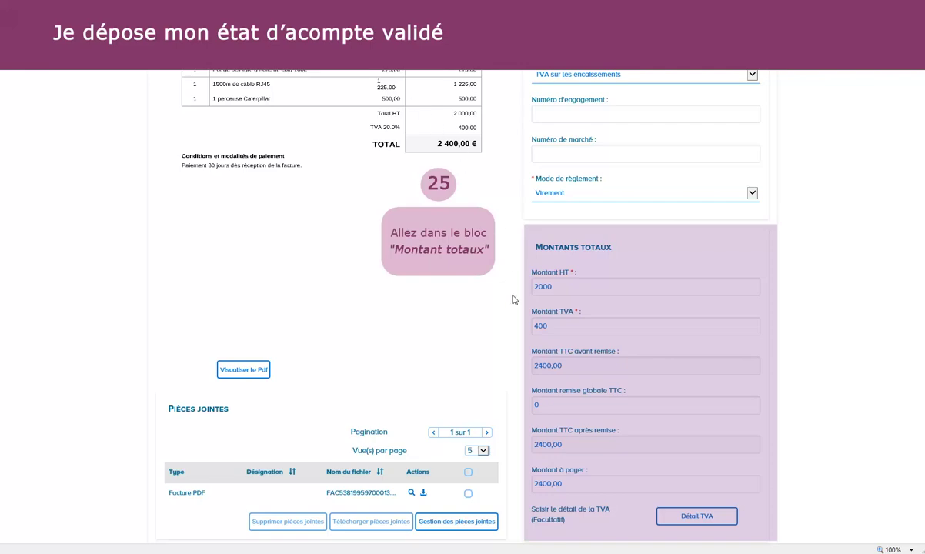
pyautogui.scroll(-2, 515, 340)
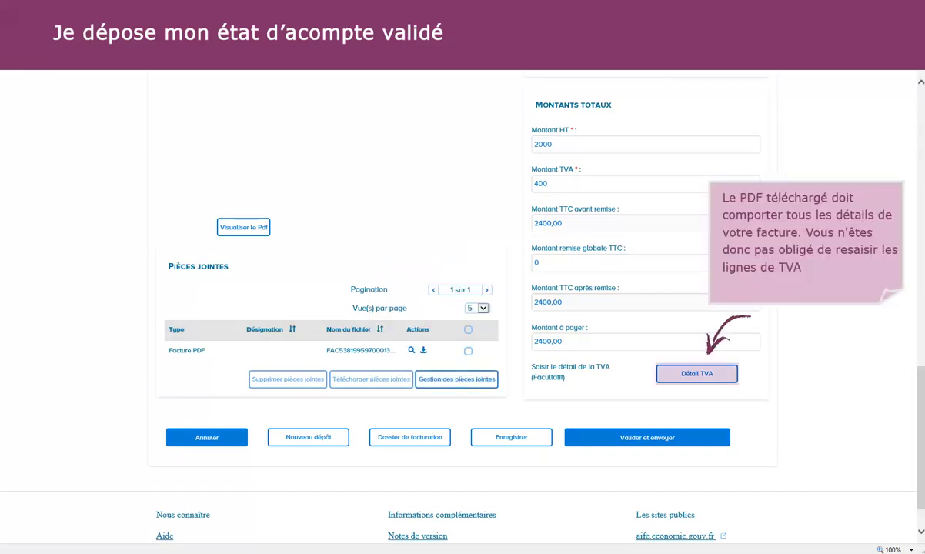
pyautogui.click(684, 374)
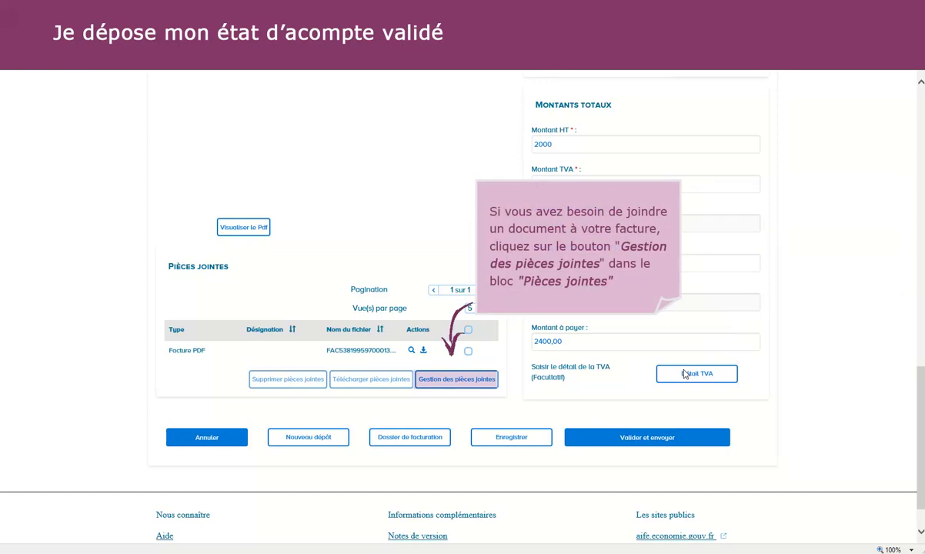
pyautogui.click(453, 380)
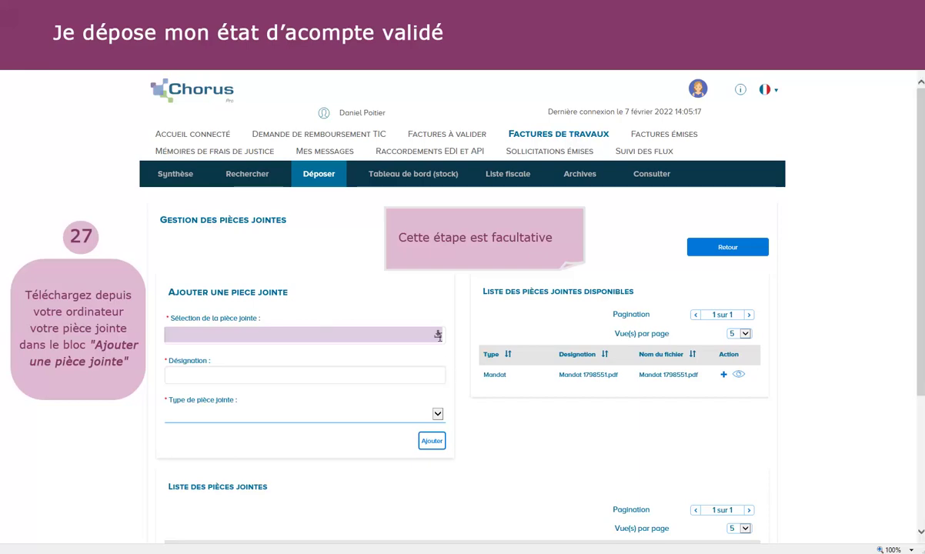
pyautogui.click(438, 336)
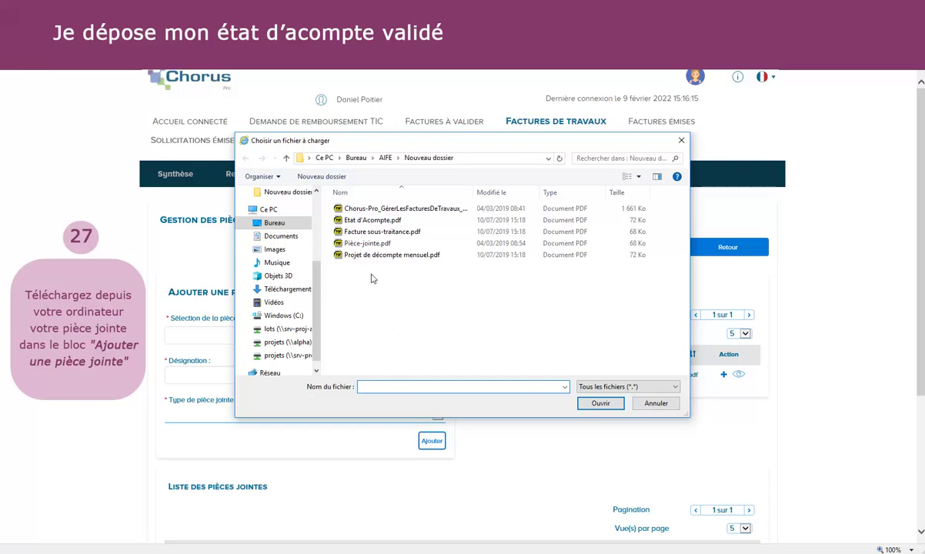
pyautogui.doubleClick(369, 243)
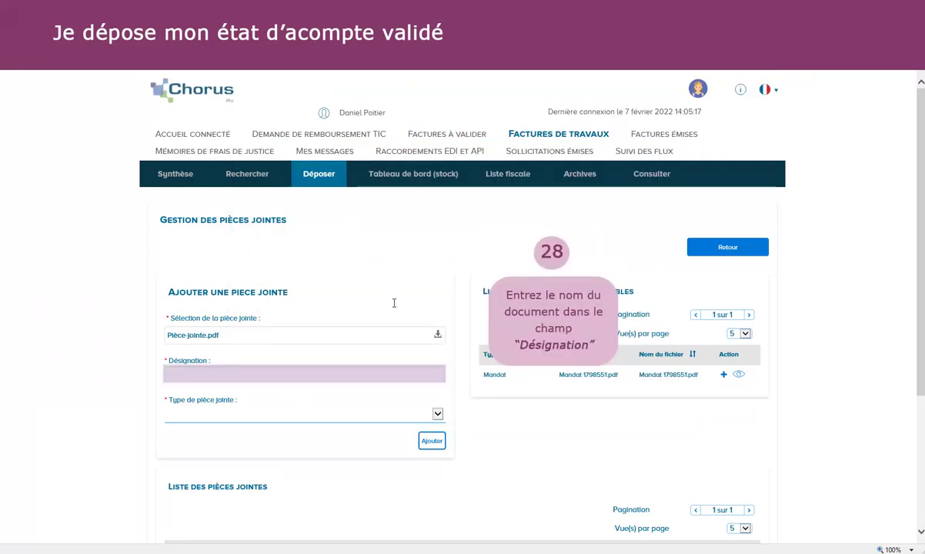
# Step: Give the attachment the designation "Pièce jointe" and the type "Document annexe", and add it to the attachment list
pyautogui.click(397, 378)
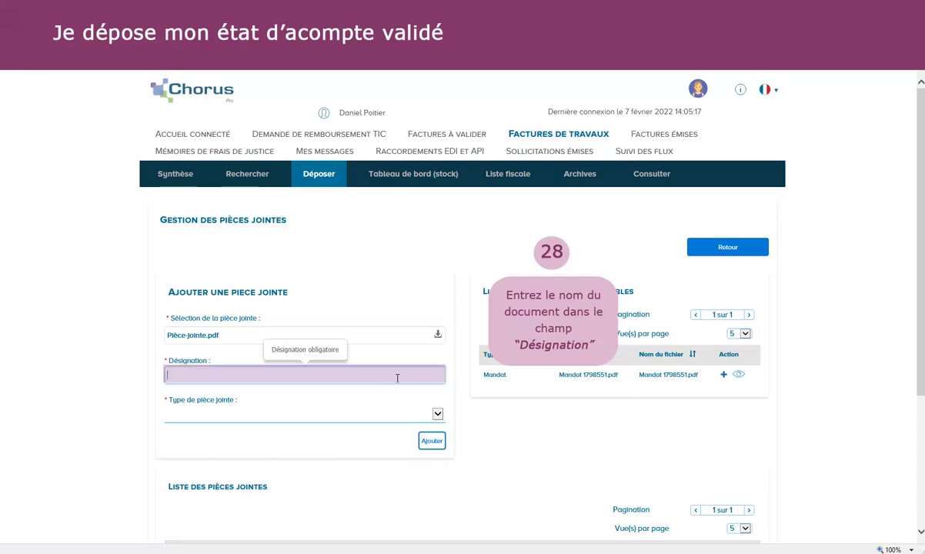
pyautogui.write('Pièce jointe')
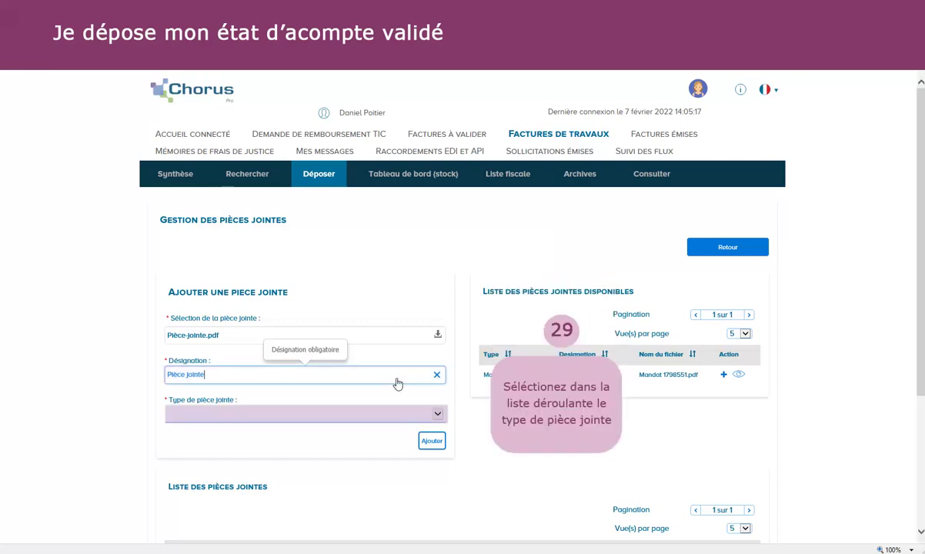
pyautogui.click(438, 417)
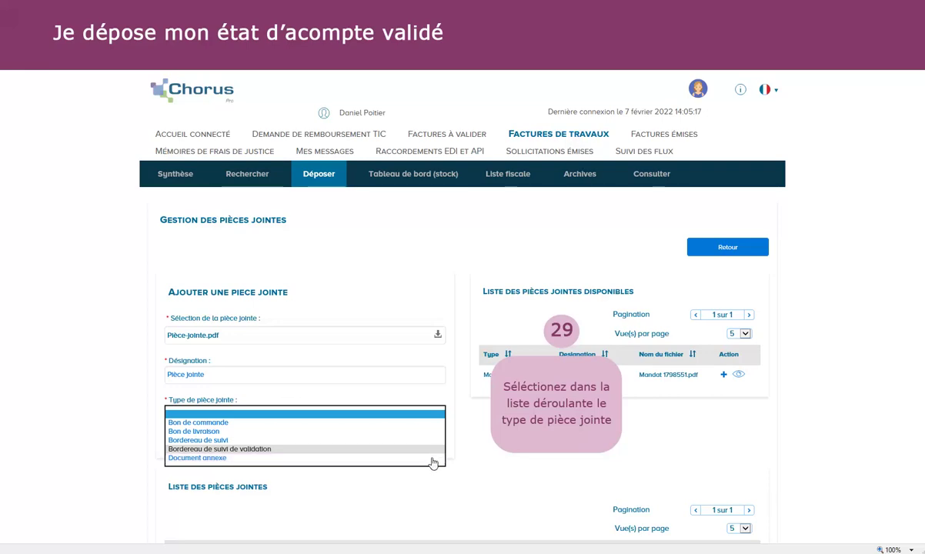
pyautogui.click(434, 459)
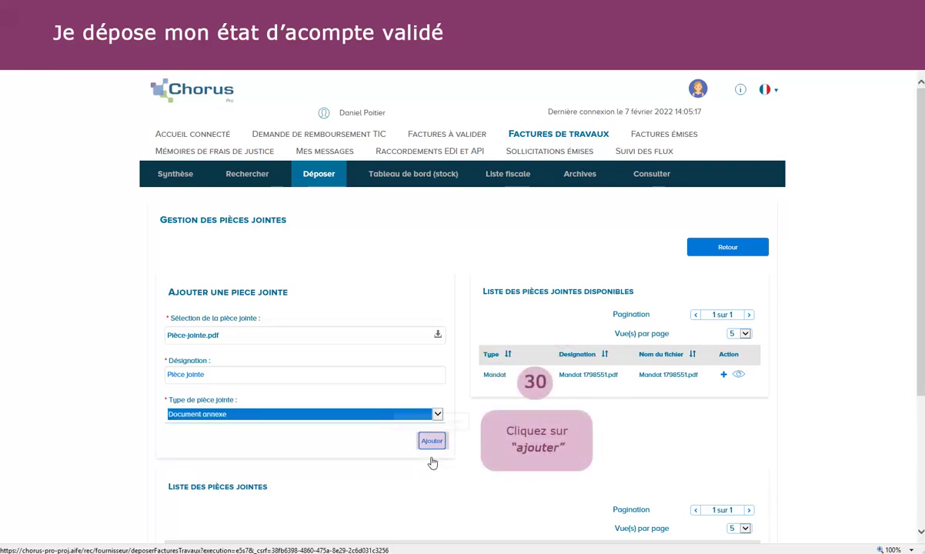
pyautogui.click(432, 441)
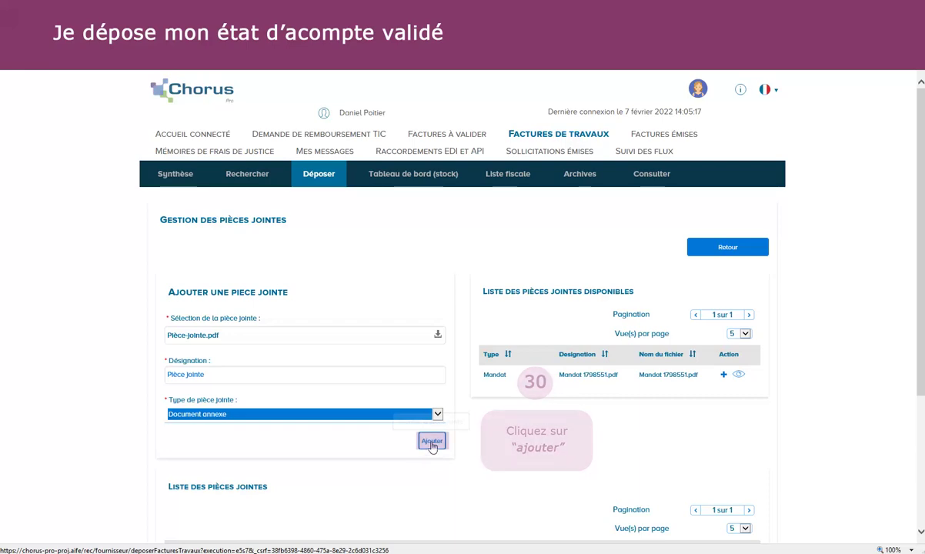
pyautogui.scroll(-1, 443, 467)
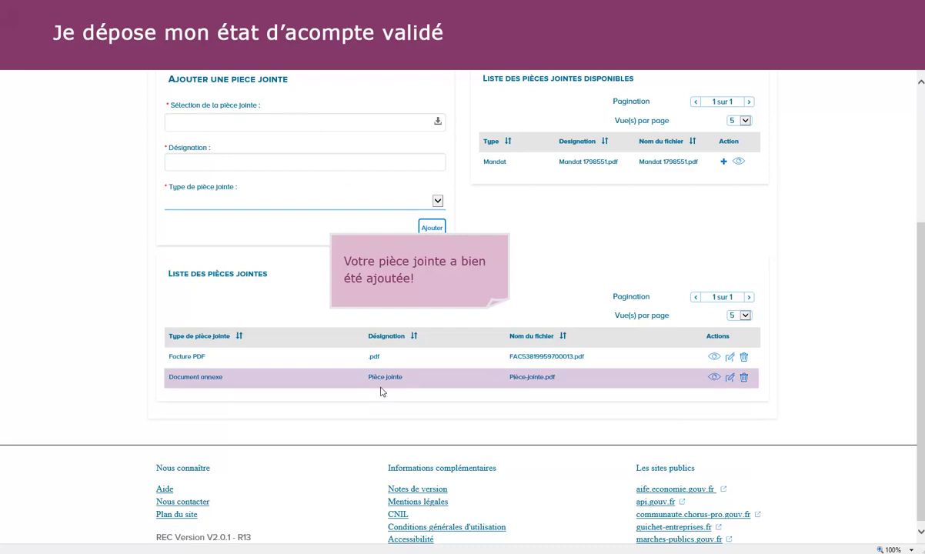
pyautogui.scroll(5, 465, 389)
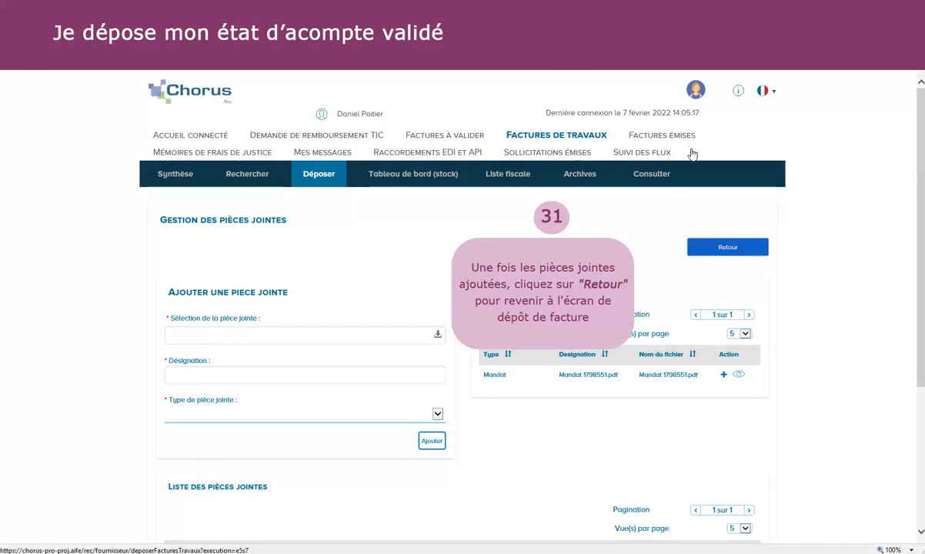
# Step: Return to the deposit form and submit the validated payment statement, confirming its sending
pyautogui.click(729, 245)
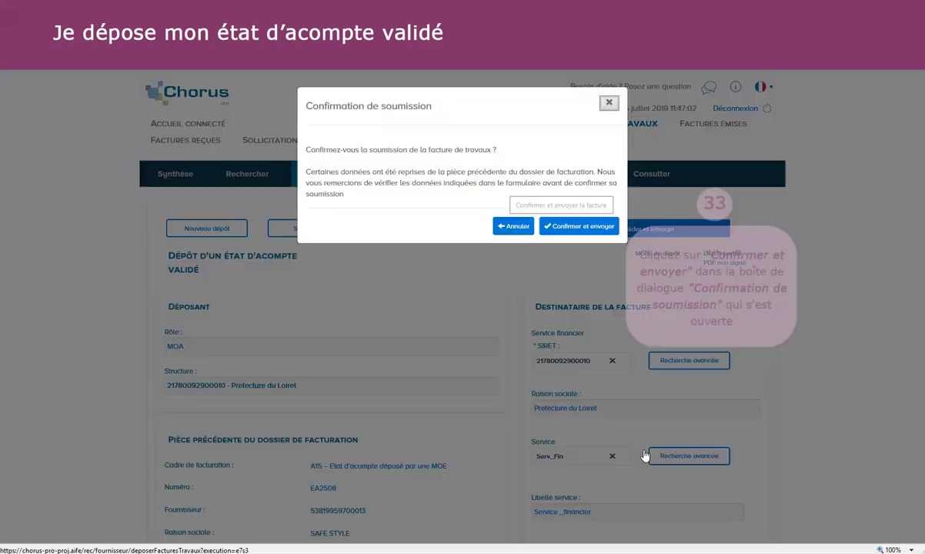
pyautogui.click(645, 444)
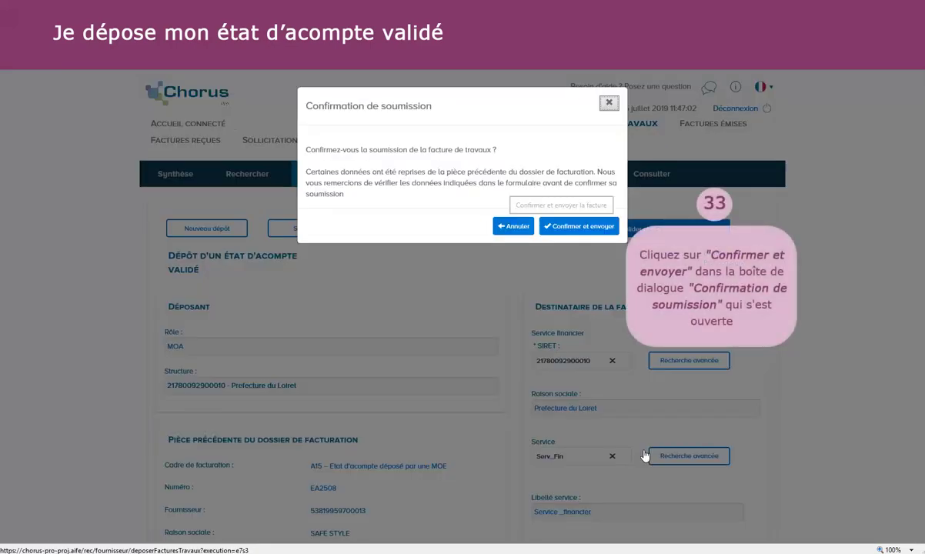
pyautogui.click(563, 227)
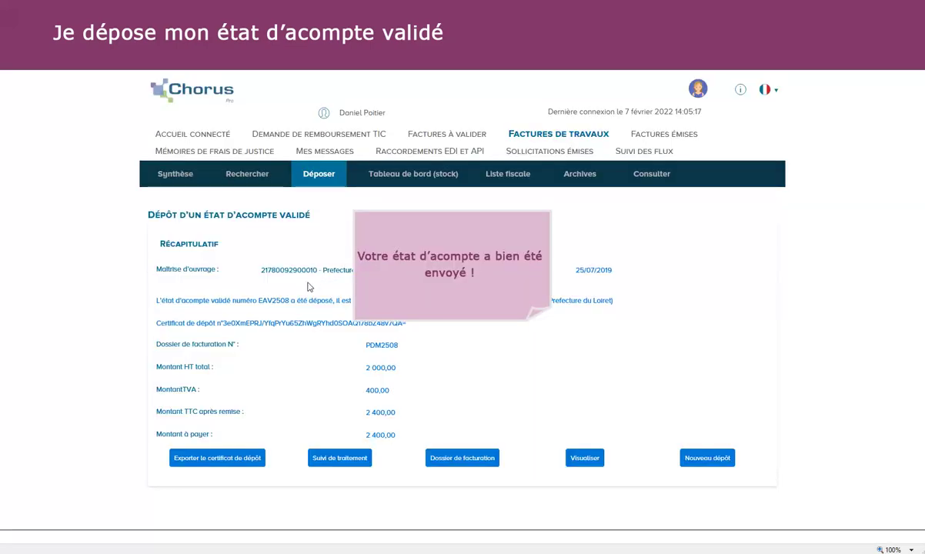